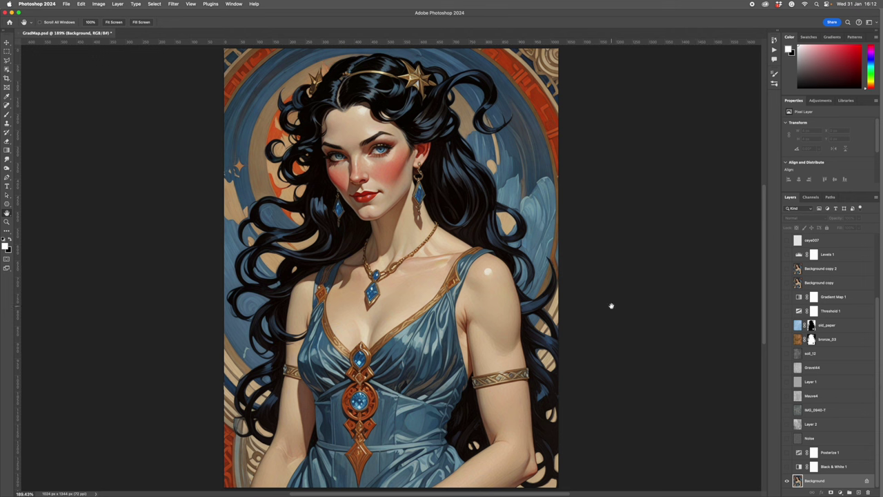
Switch on the Black & White 1 adjustment layer so the portrait turns grayscale
click(787, 467)
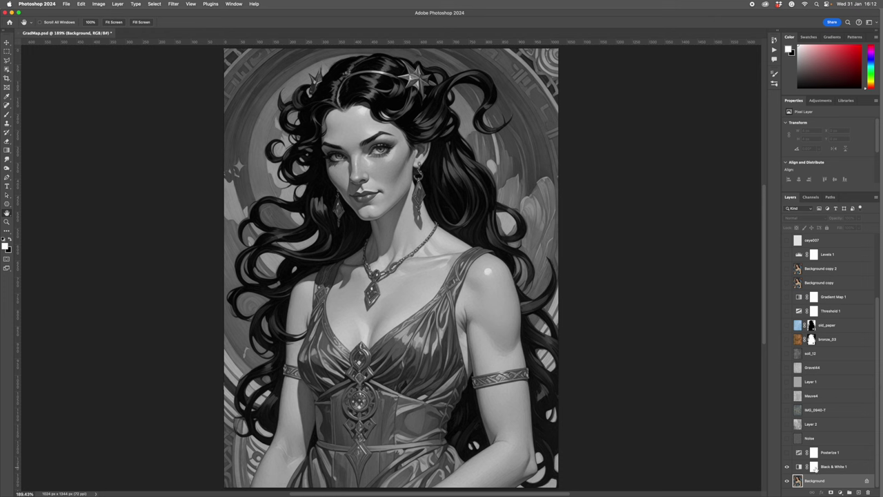
click(842, 492)
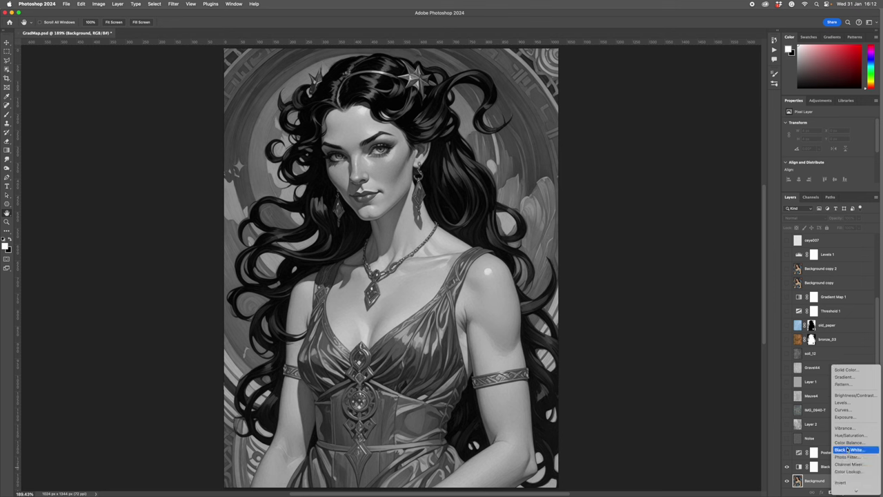
Add a Posterize adjustment layer and raise its opacity to 100%
click(687, 392)
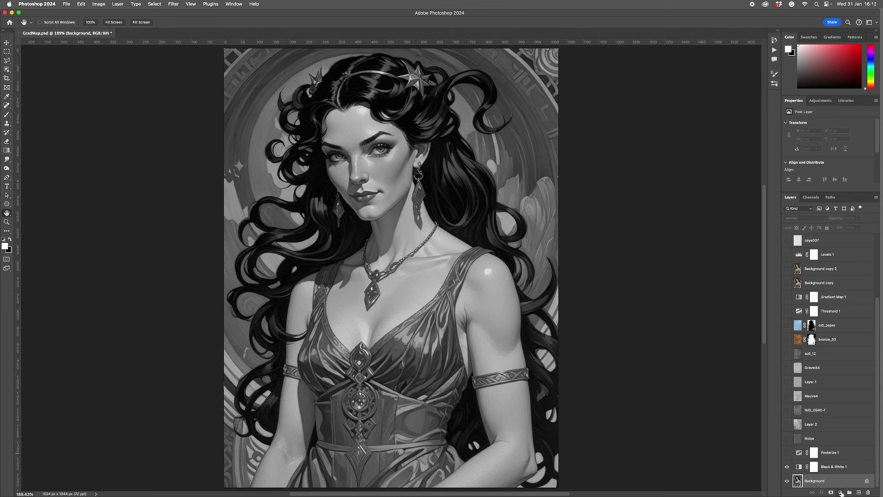
click(841, 494)
click(844, 468)
click(860, 218)
drag(851, 228, 875, 228)
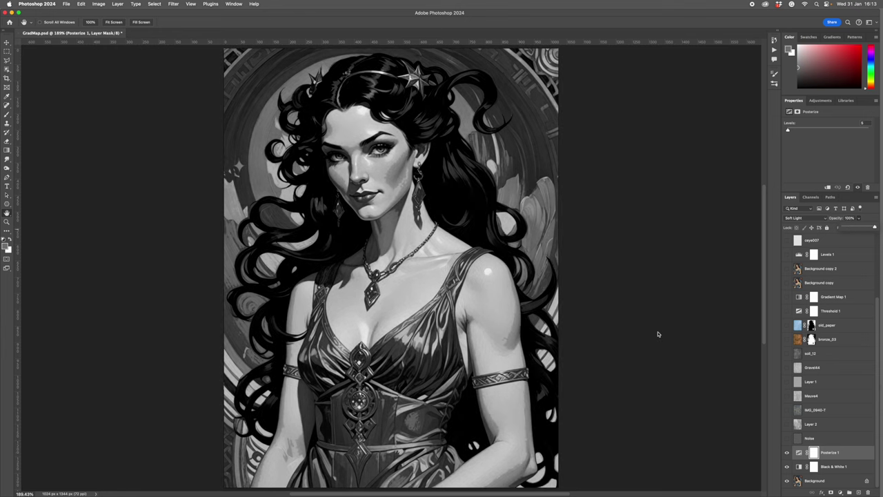
Toggle Posterize 1 off and on twice to compare its contrast effect
click(788, 453)
click(788, 453)
click(786, 453)
click(787, 453)
click(840, 493)
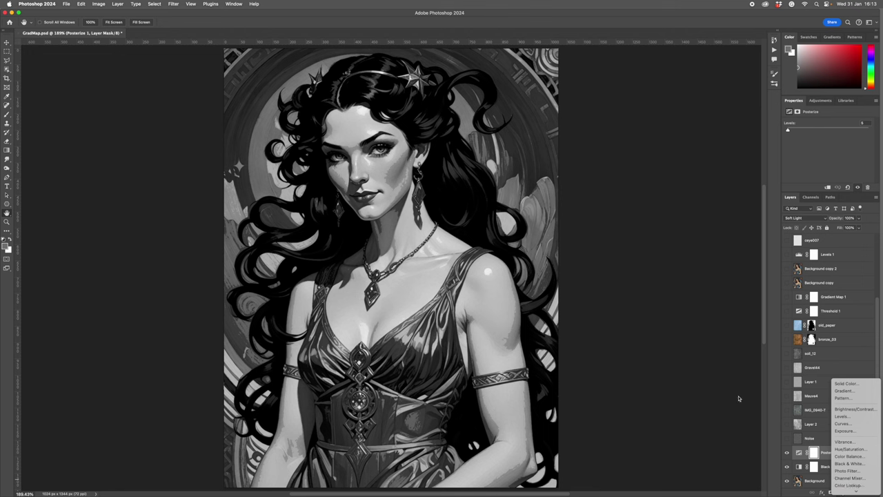
Show the navy-to-pink Gradient Map 1 tint, select it and open its Gradient Editor
click(695, 372)
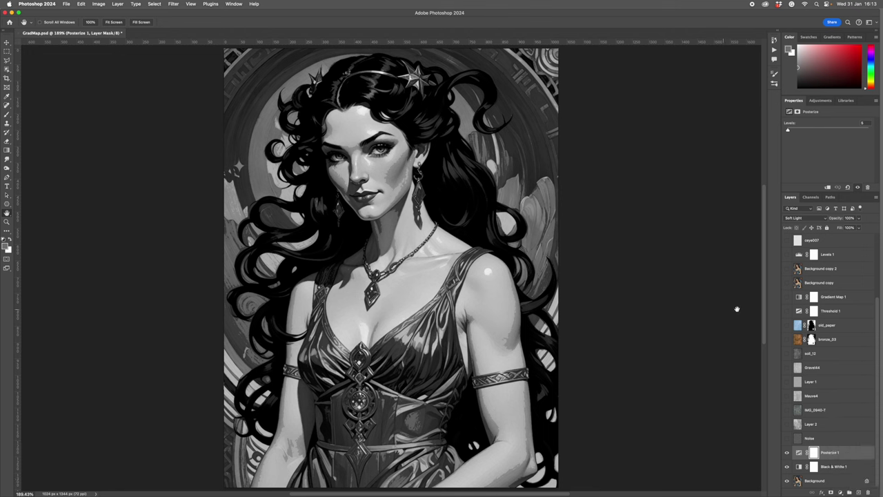
click(788, 297)
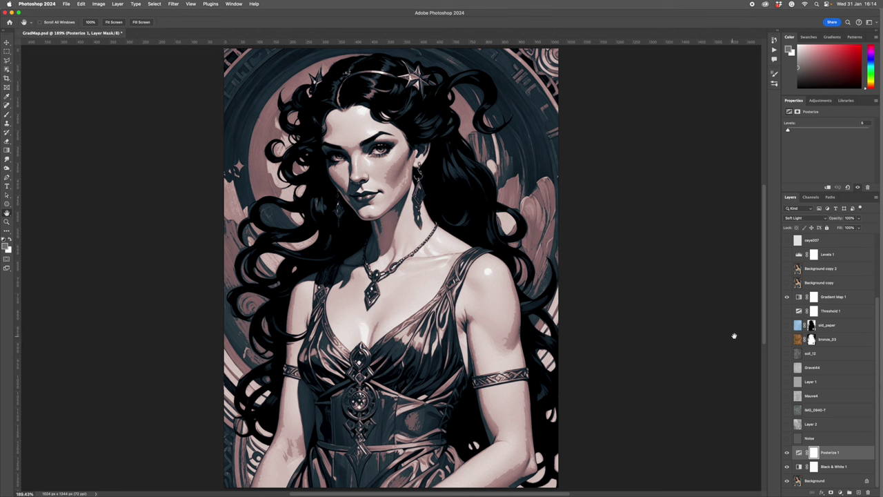
click(799, 297)
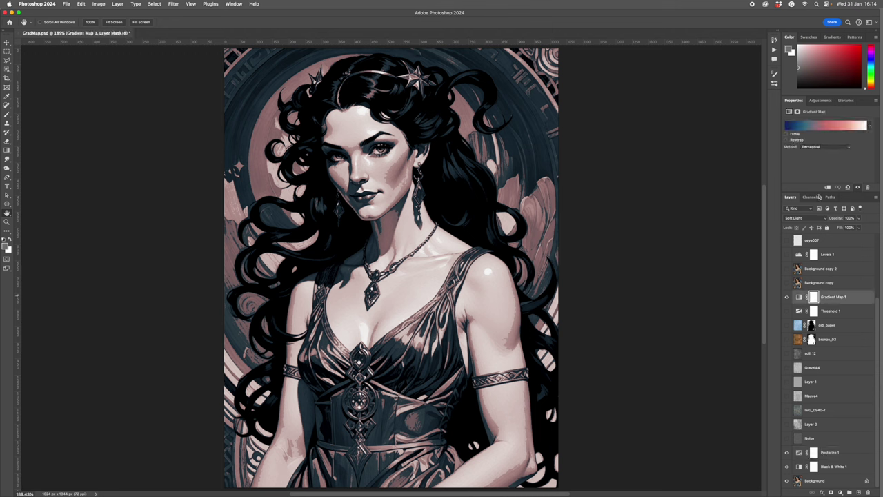
click(823, 127)
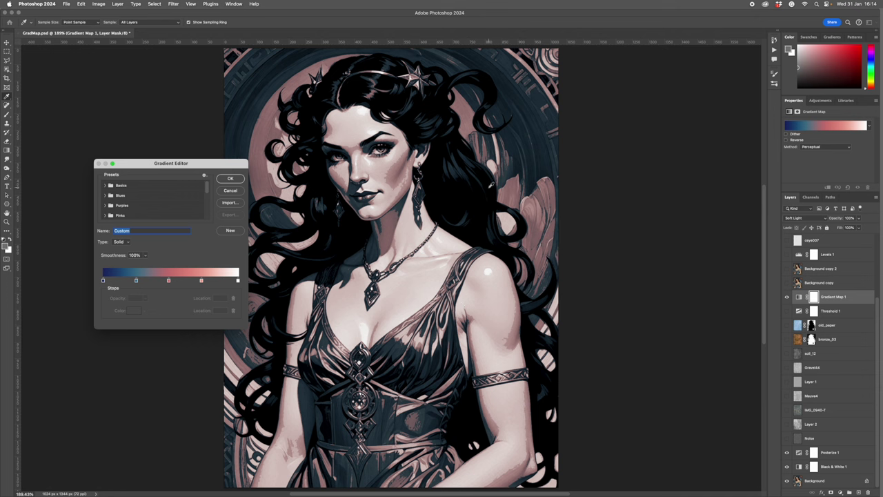
Keep Gradient Map 1 in Soft Light and add a new Layer 3 above Posterize 1
key(Return)
key(h)
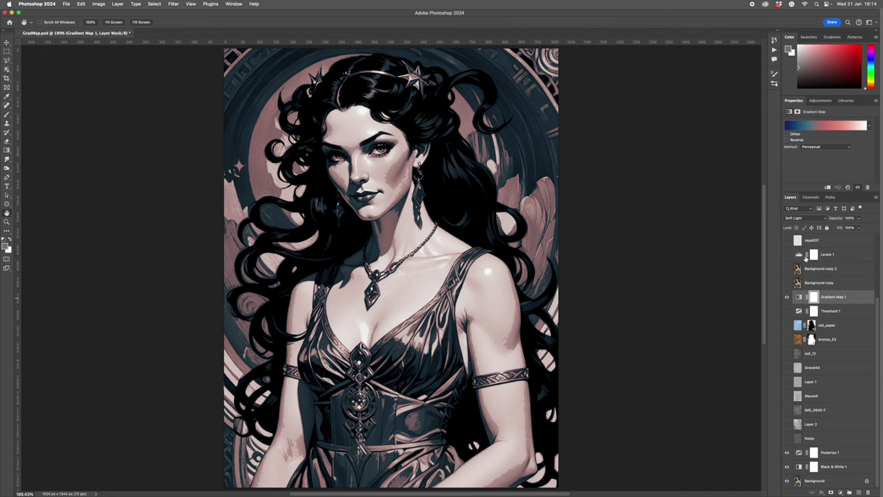
click(797, 218)
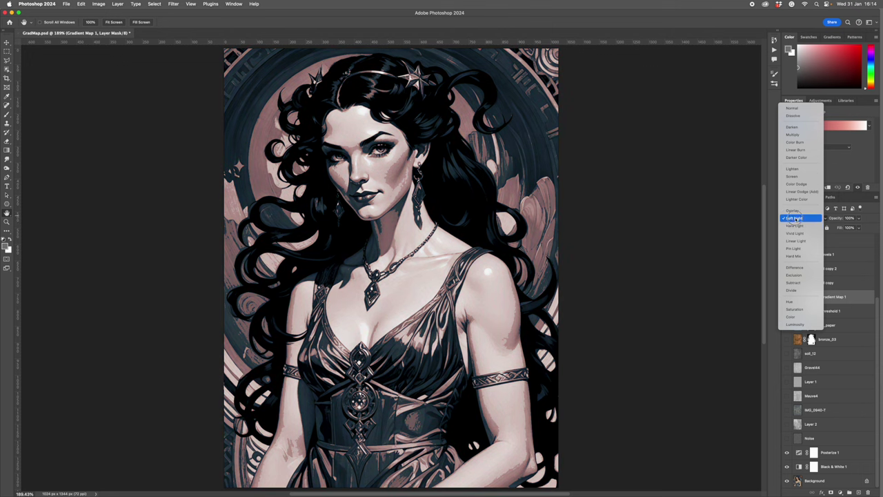
click(795, 218)
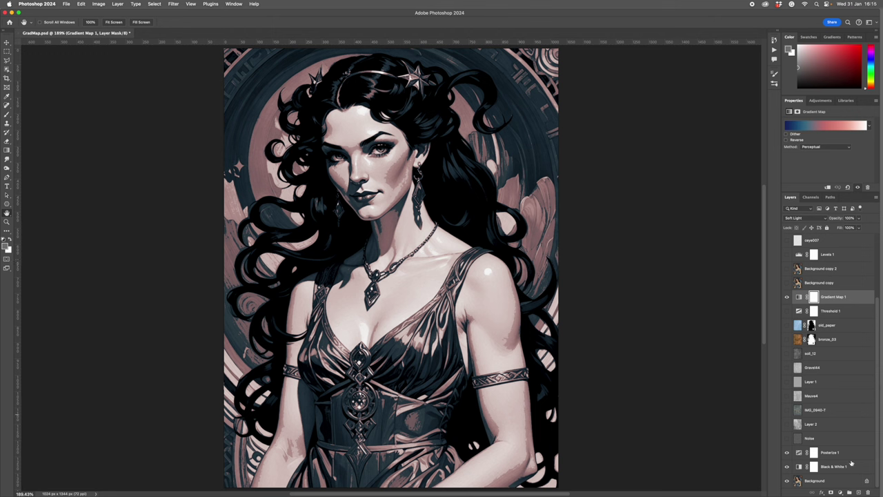
click(847, 454)
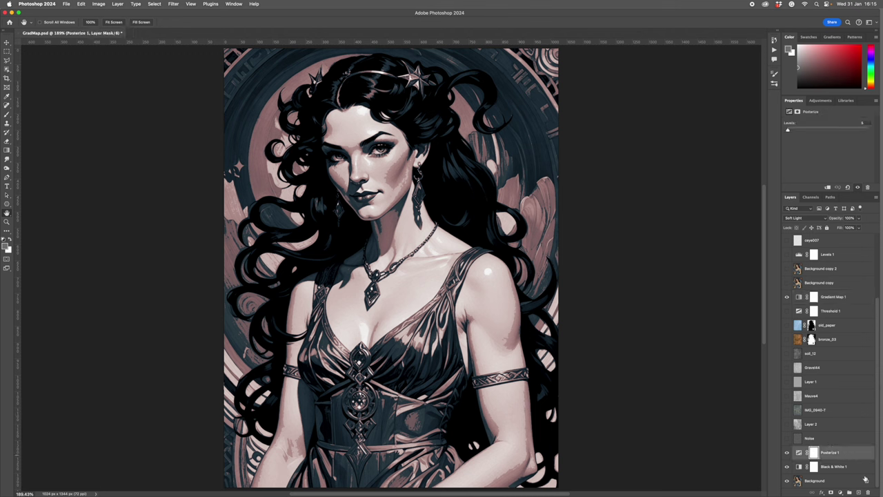
click(858, 492)
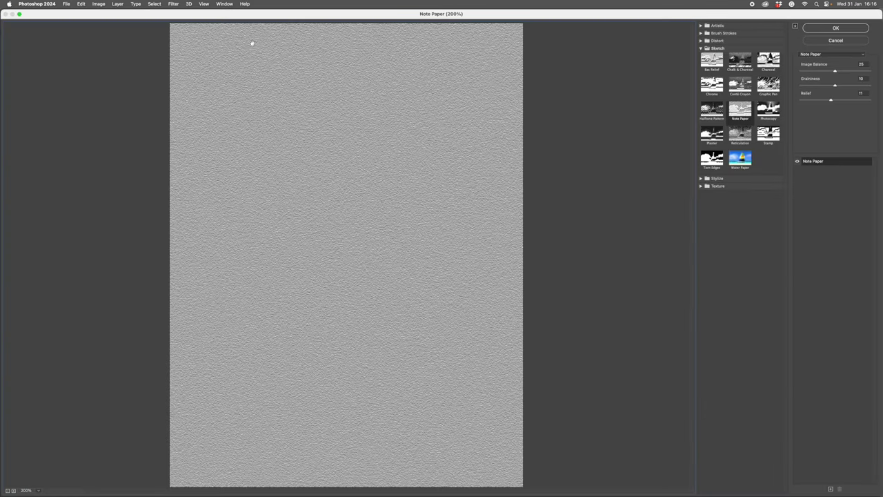
Apply Reticulation to Layer 3 at Density 38, Foreground Level 17, Background Level 19
click(173, 4)
click(740, 135)
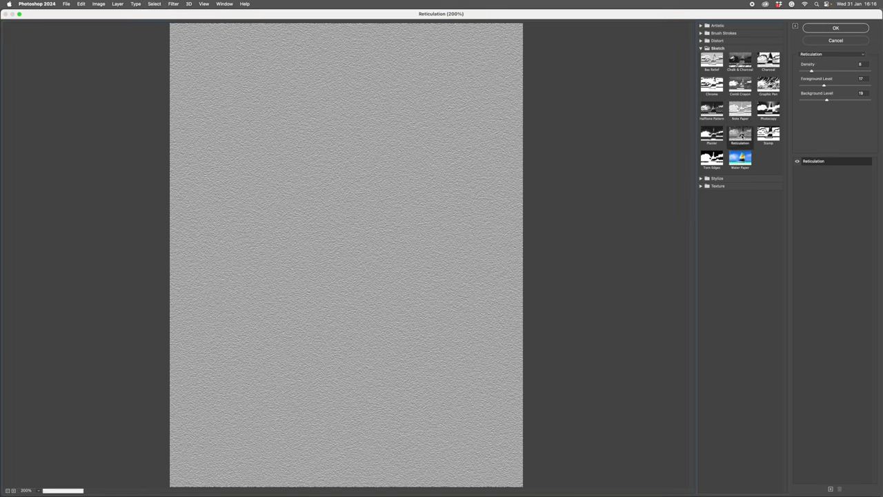
drag(811, 72, 855, 65)
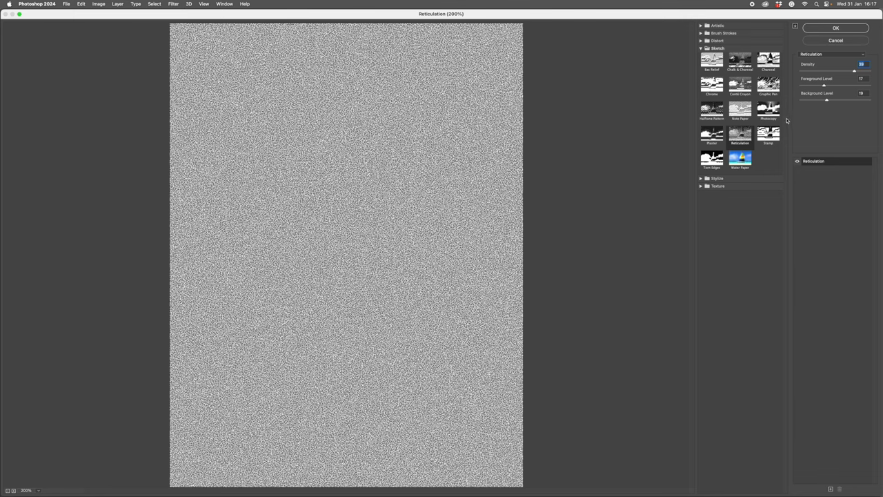
click(832, 30)
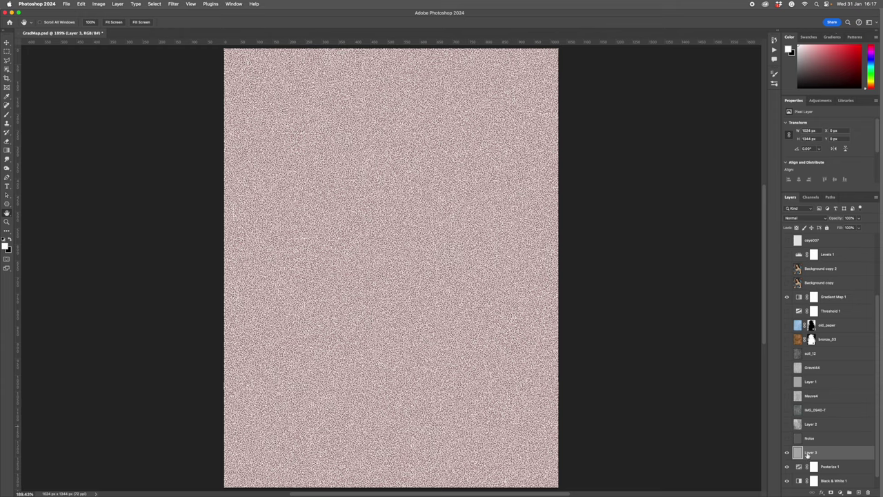
Darken the grain's shadows with Levels (0.88 midtone) and blend Layer 3 in Soft Light
key(super+l)
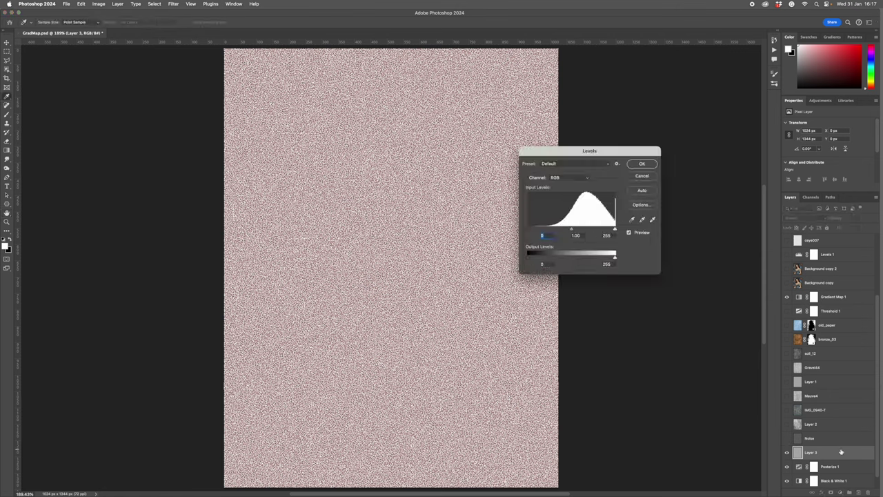
drag(529, 229, 562, 230)
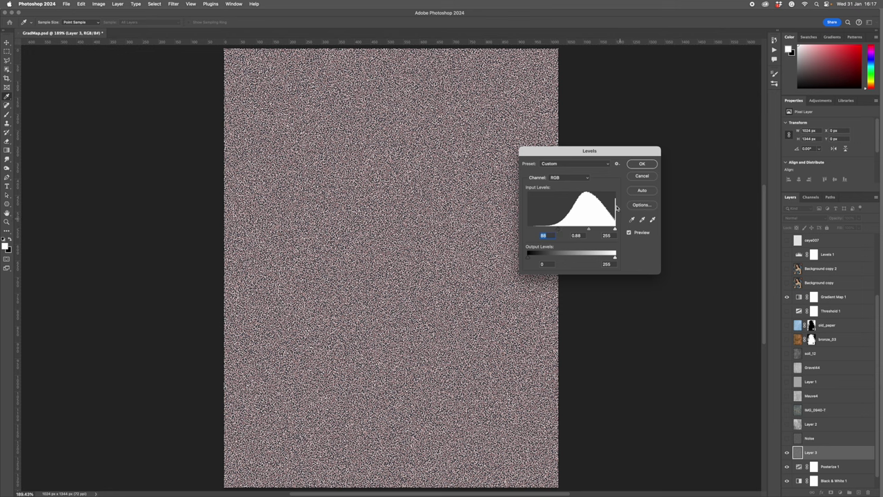
click(639, 166)
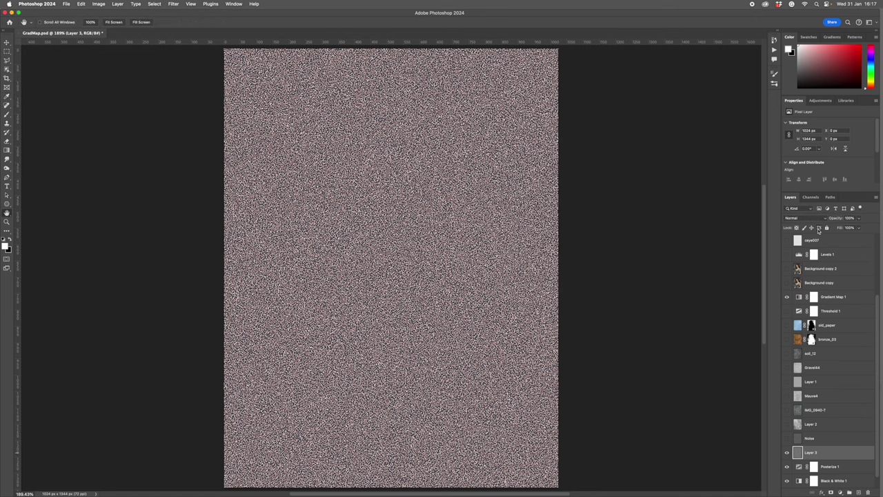
click(807, 218)
click(802, 380)
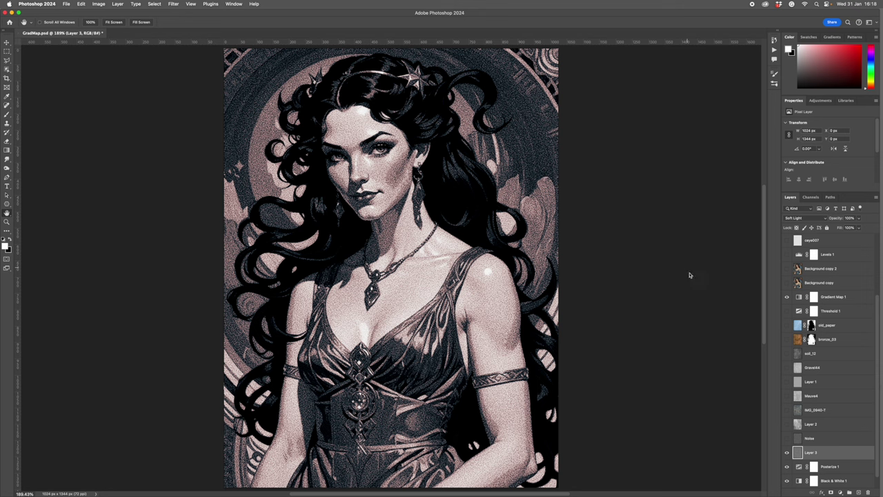
Compare the image with the grain layer and Layer 2 toggled on and off
click(787, 453)
click(786, 453)
click(787, 452)
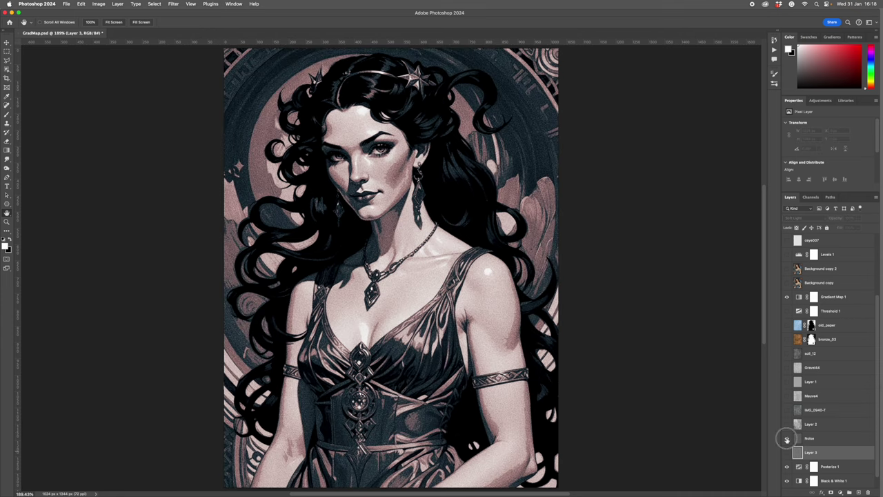
click(786, 452)
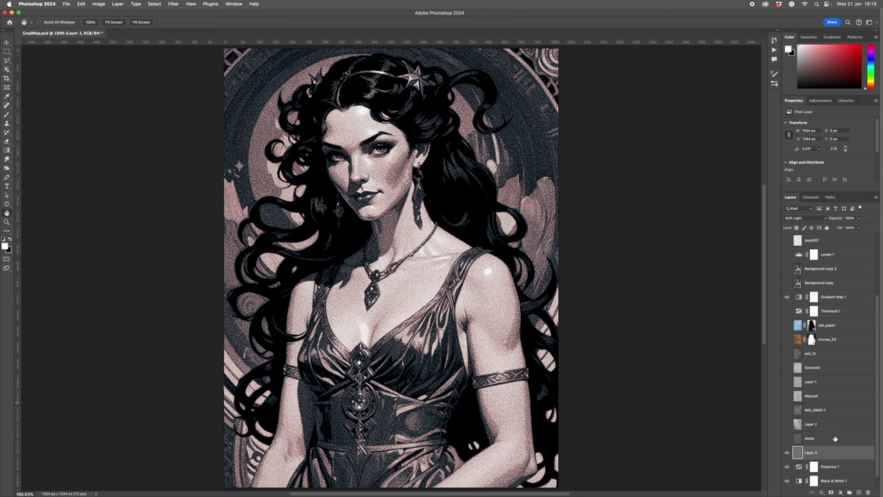
click(786, 425)
click(786, 424)
Compare the extra texture layer on and off, leaving it visible with the grain showing
click(788, 412)
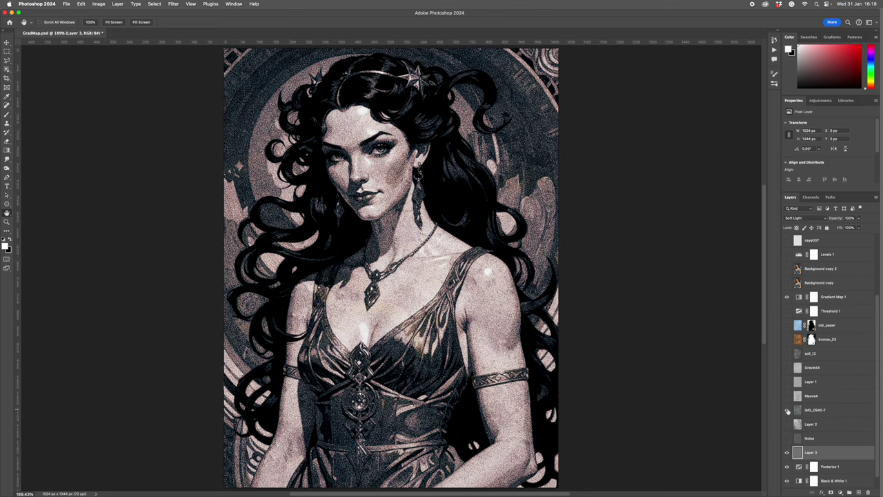
click(787, 411)
click(788, 411)
click(788, 411)
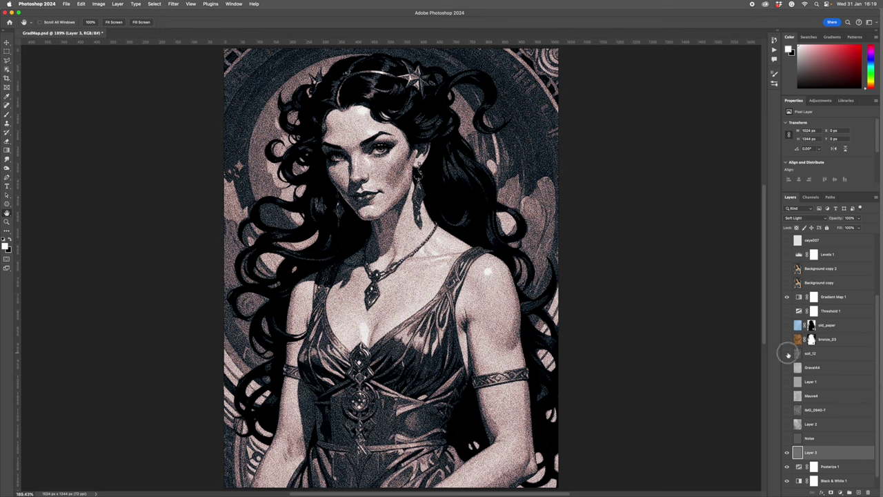
click(787, 411)
click(788, 453)
click(788, 453)
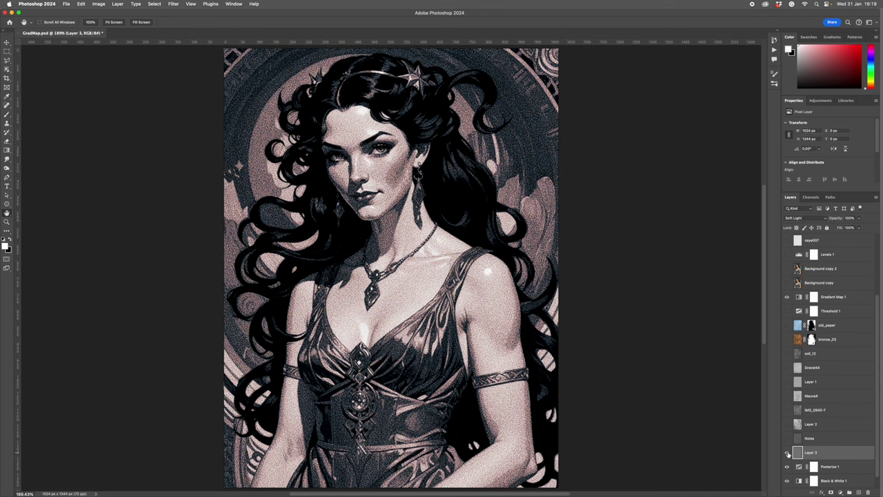
click(787, 411)
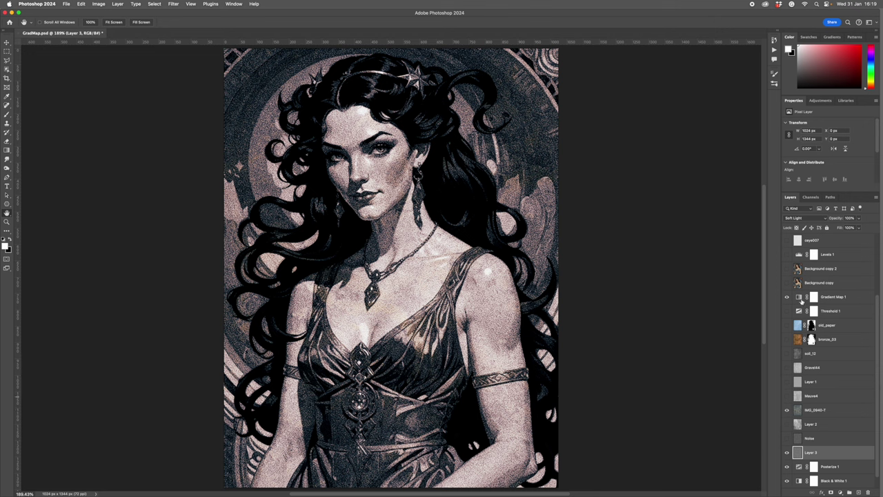
Set the Soft Light grain layer's opacity to 48%
click(860, 220)
drag(860, 229, 849, 231)
click(804, 410)
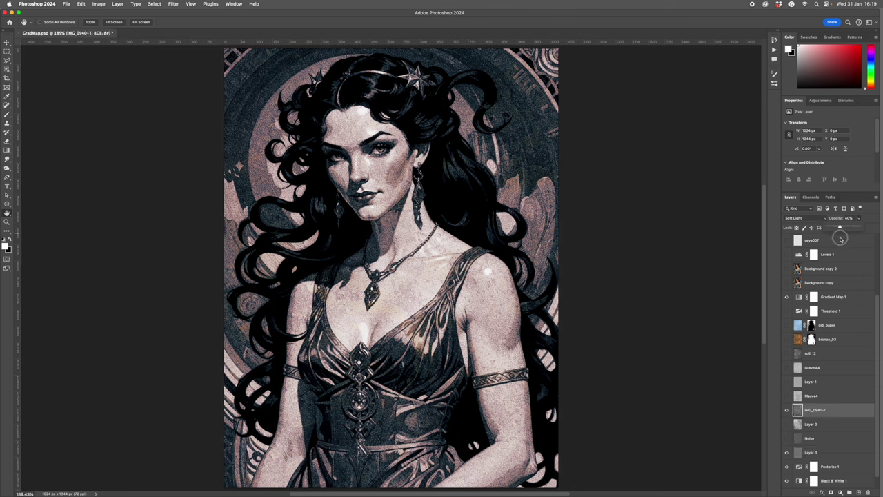
click(831, 448)
drag(852, 229, 854, 229)
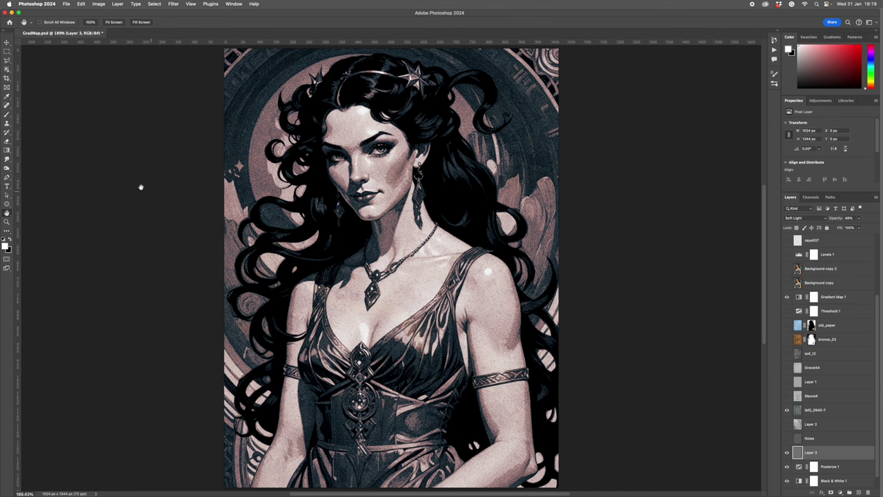
scroll(859, 384, down, 1)
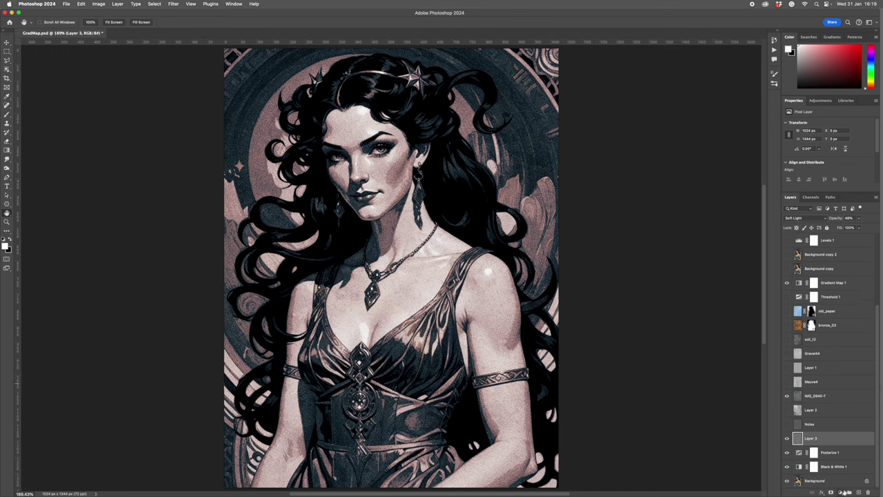
click(836, 481)
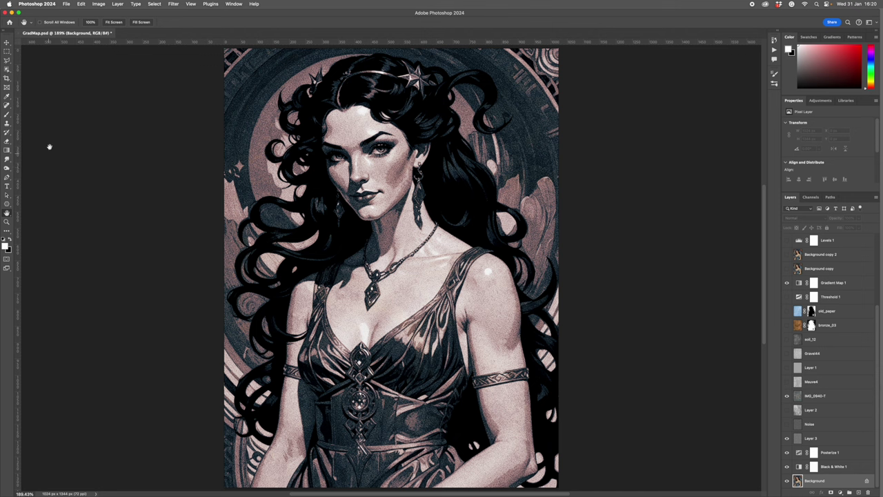
click(7, 69)
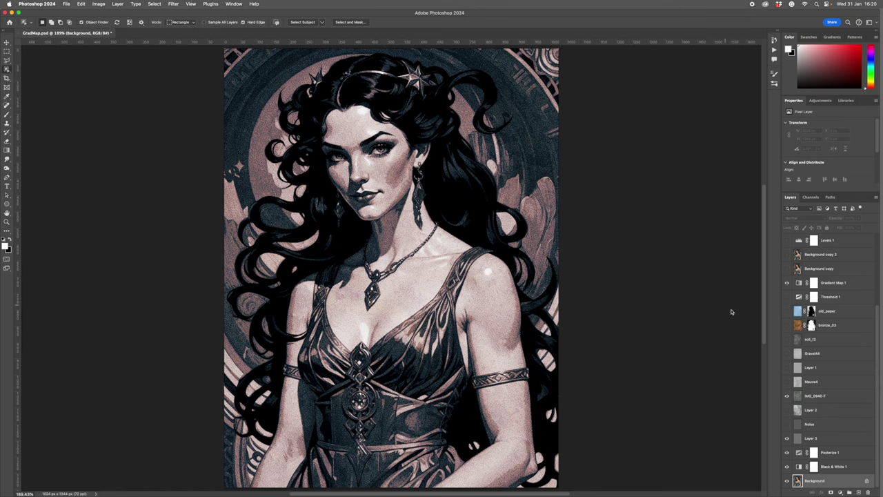
key(h)
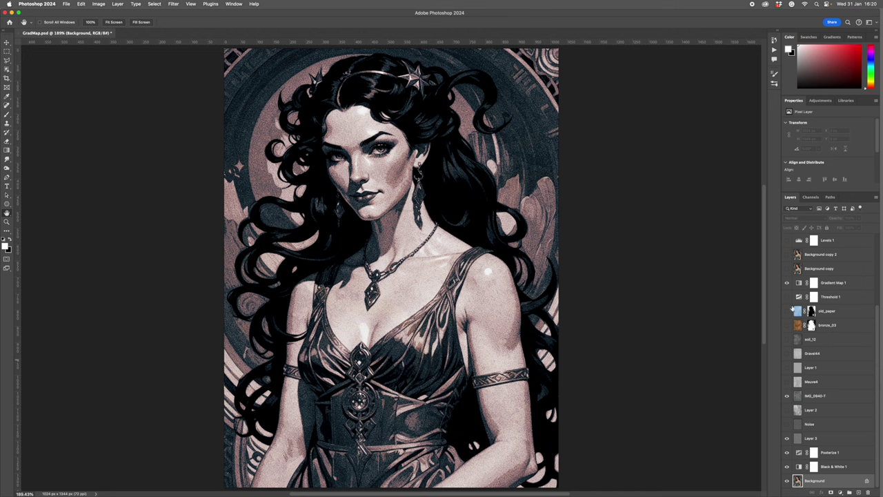
Make the bronze_03 and old_paper texture layers visible
click(787, 325)
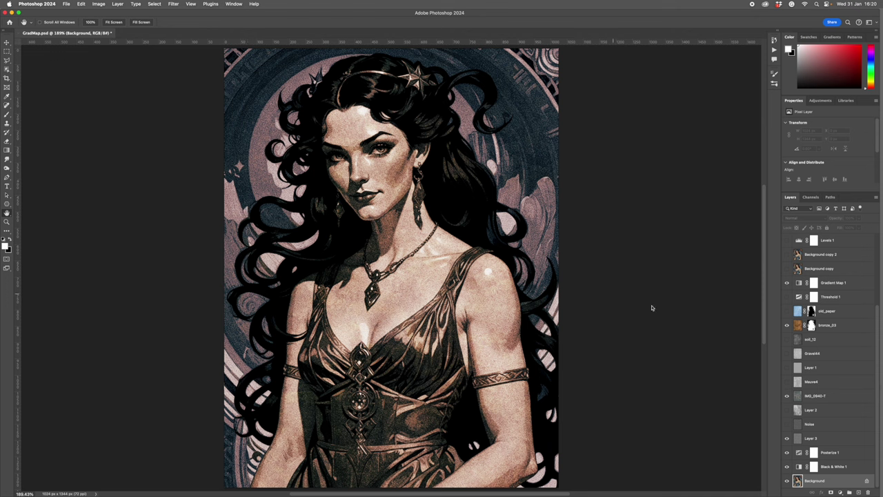
click(787, 311)
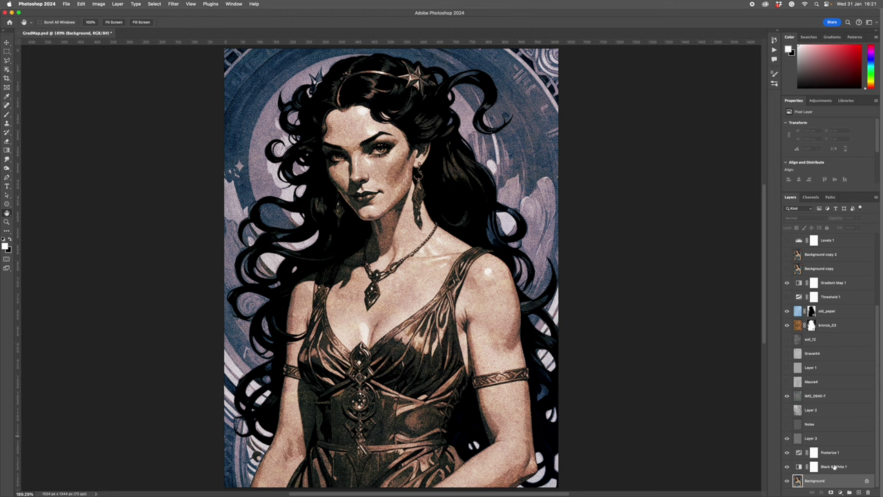
Show Background copy (Color, 37%) and Background copy 2, comparing each on and off
click(788, 271)
click(817, 271)
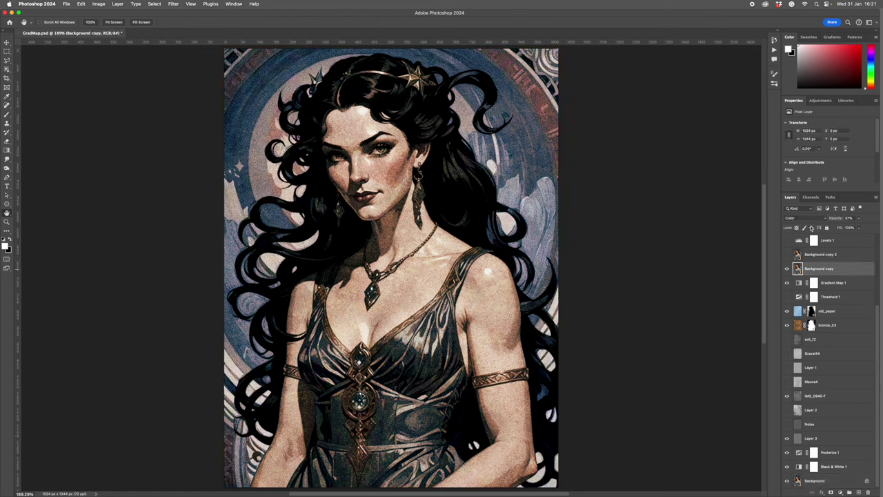
click(787, 271)
click(786, 270)
click(787, 271)
click(787, 271)
click(788, 256)
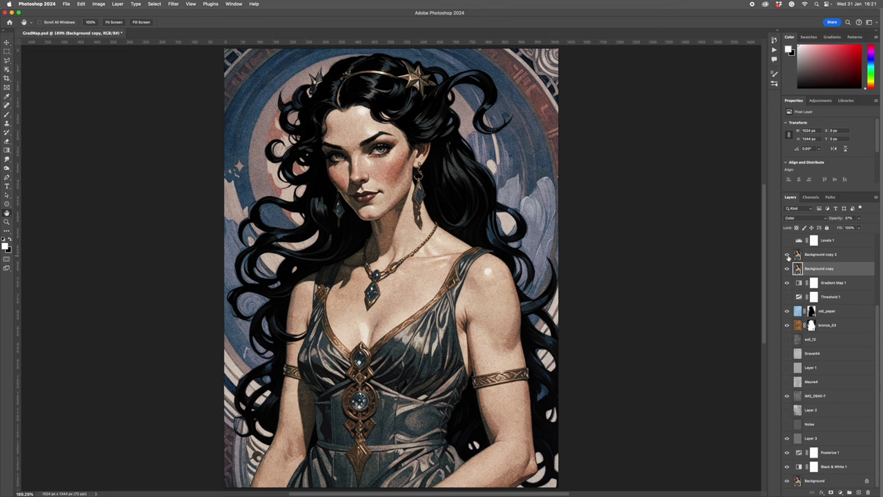
click(787, 255)
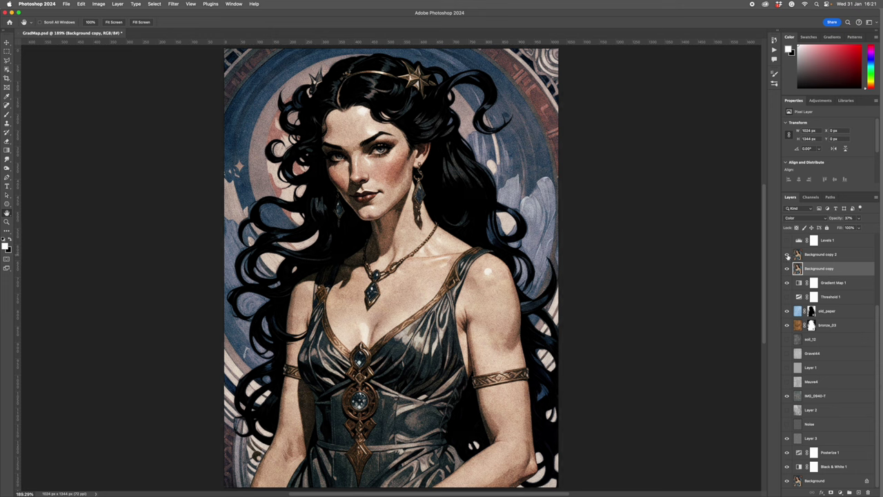
click(788, 255)
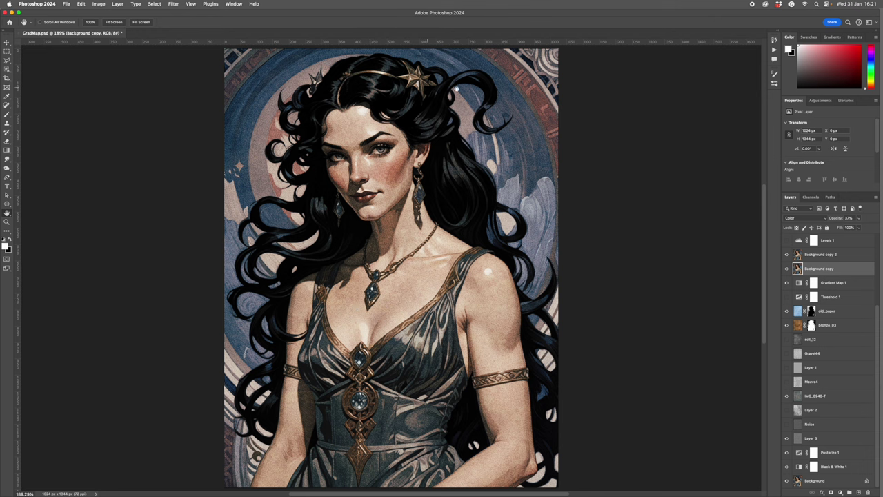
scroll(794, 311, up, 4)
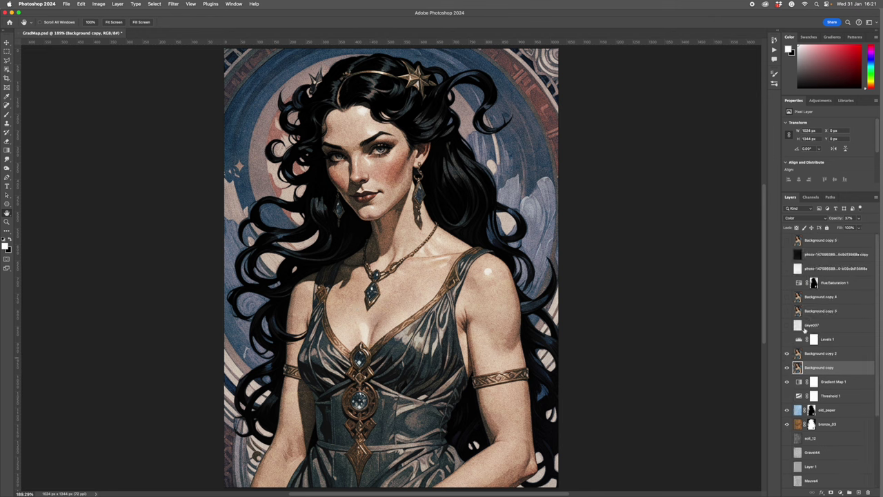
Enable Hue/Saturation 1, both crackle texture layers and Background copy 5 for comparison
click(787, 339)
click(787, 339)
click(787, 283)
click(788, 282)
click(787, 268)
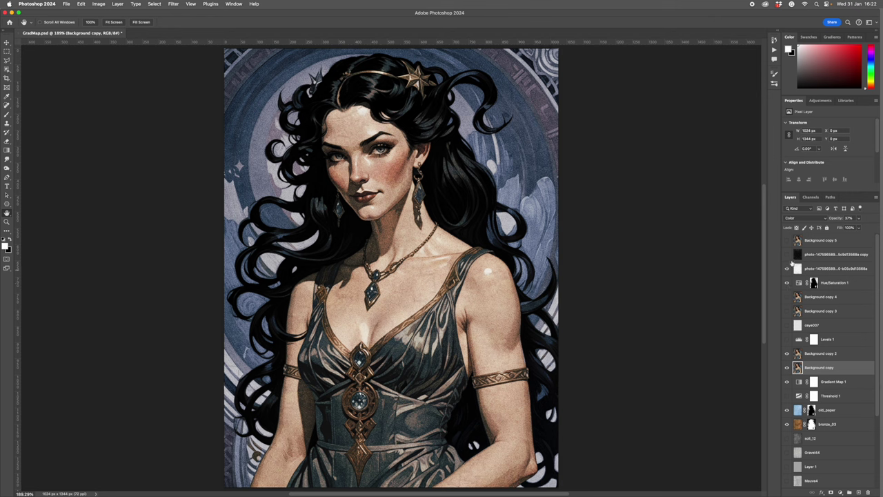
click(788, 255)
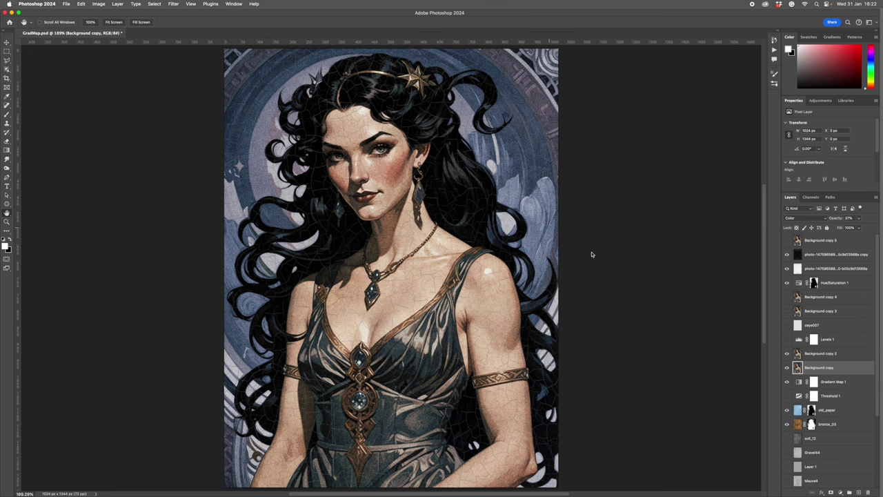
click(786, 240)
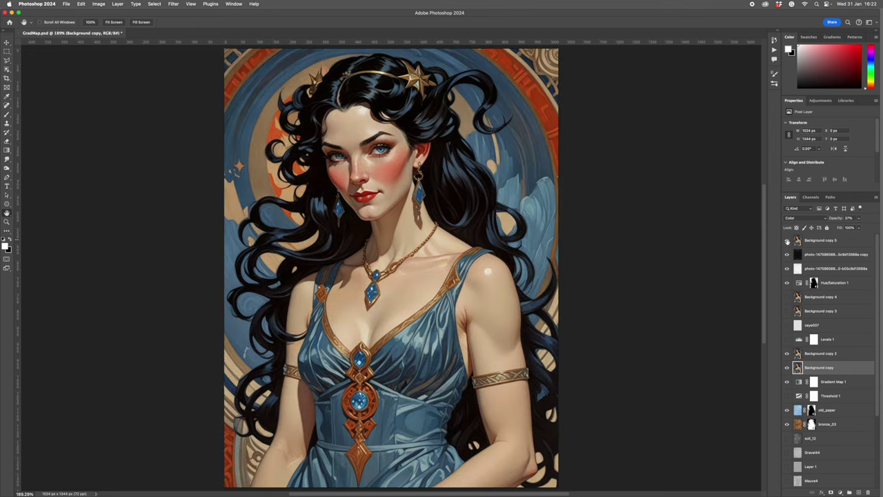